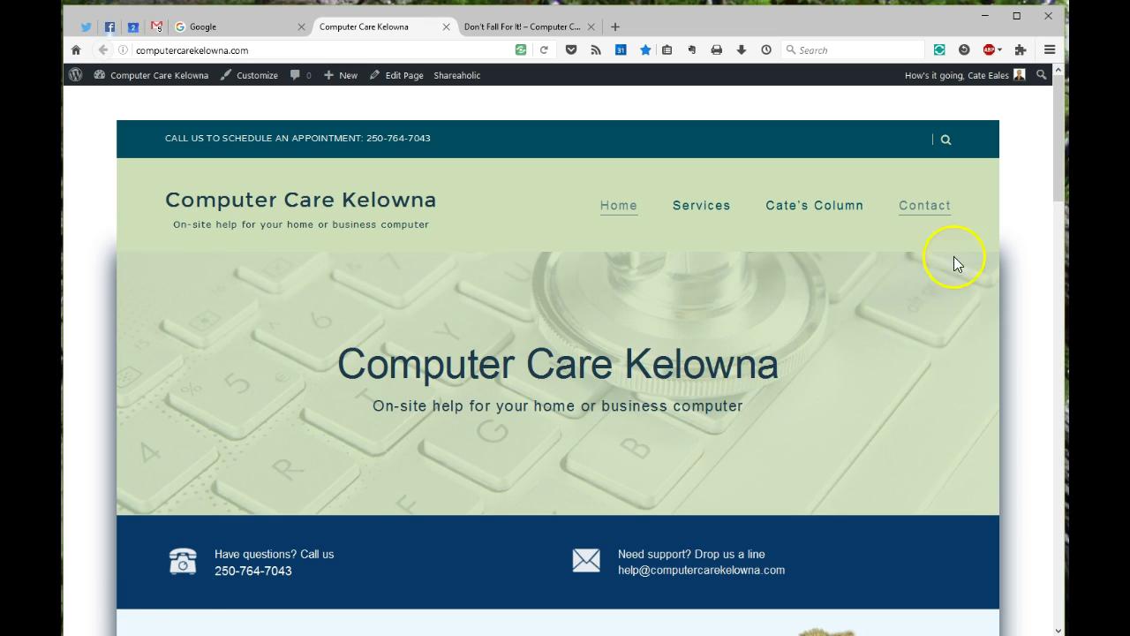
Check the Firefox version, then open 'Don't Fall For It!' from Cate's Column.
left_click(1056, 50)
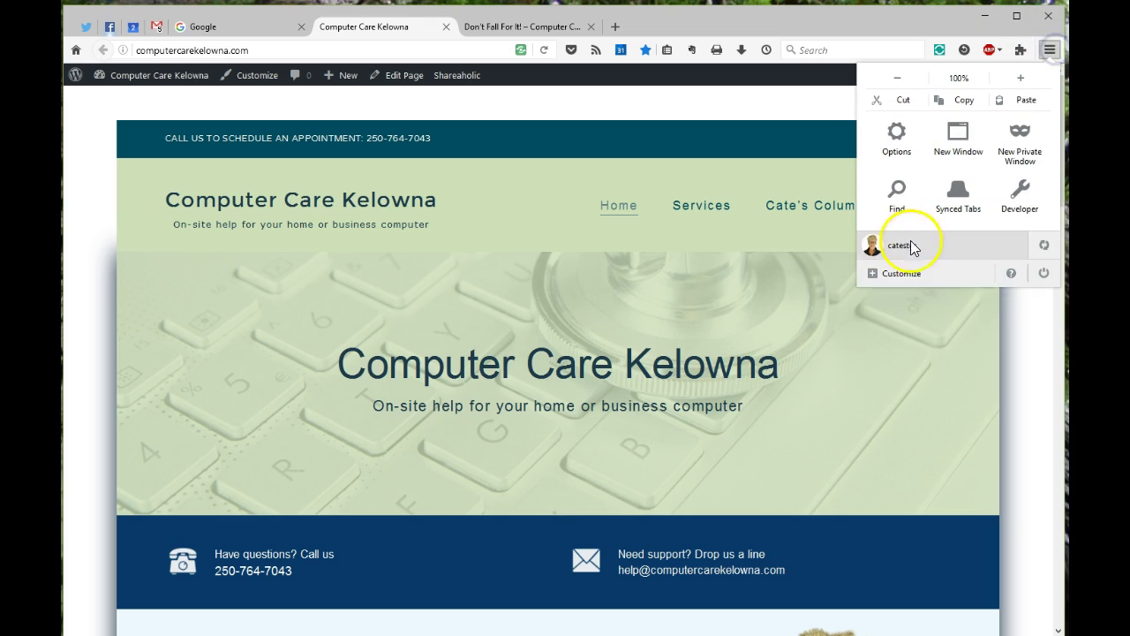
left_click(1012, 273)
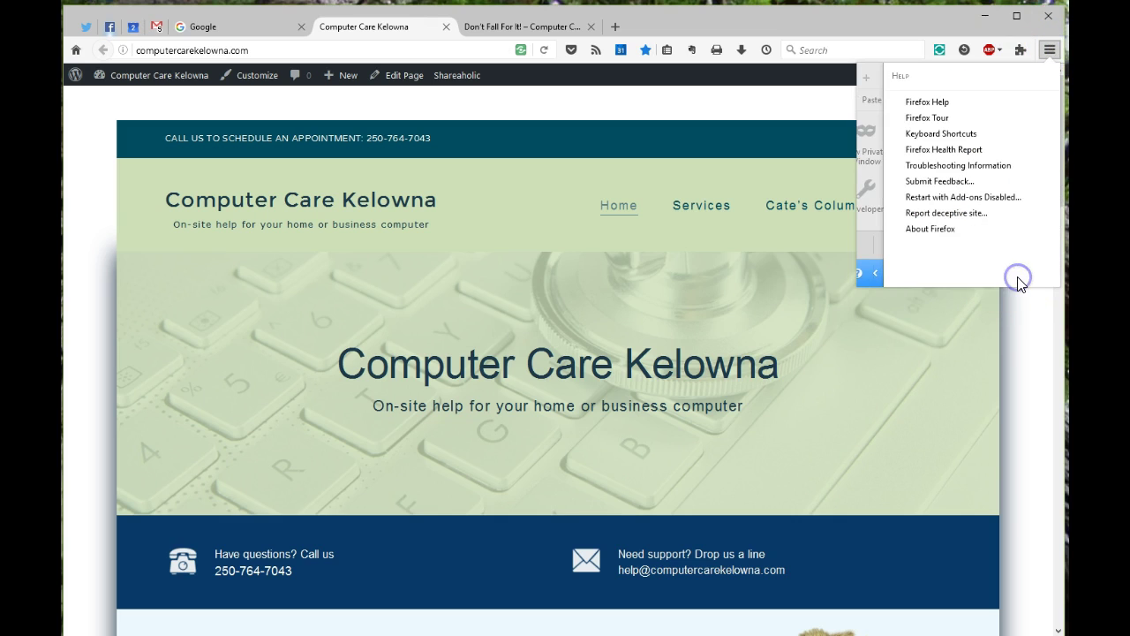
left_click(942, 227)
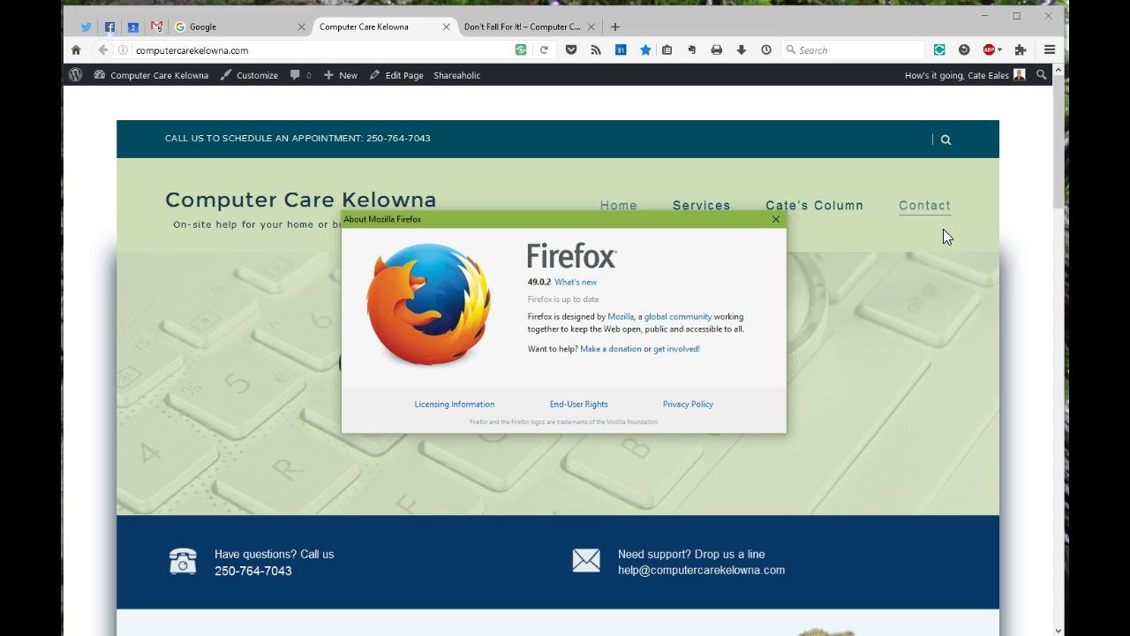
left_click(775, 221)
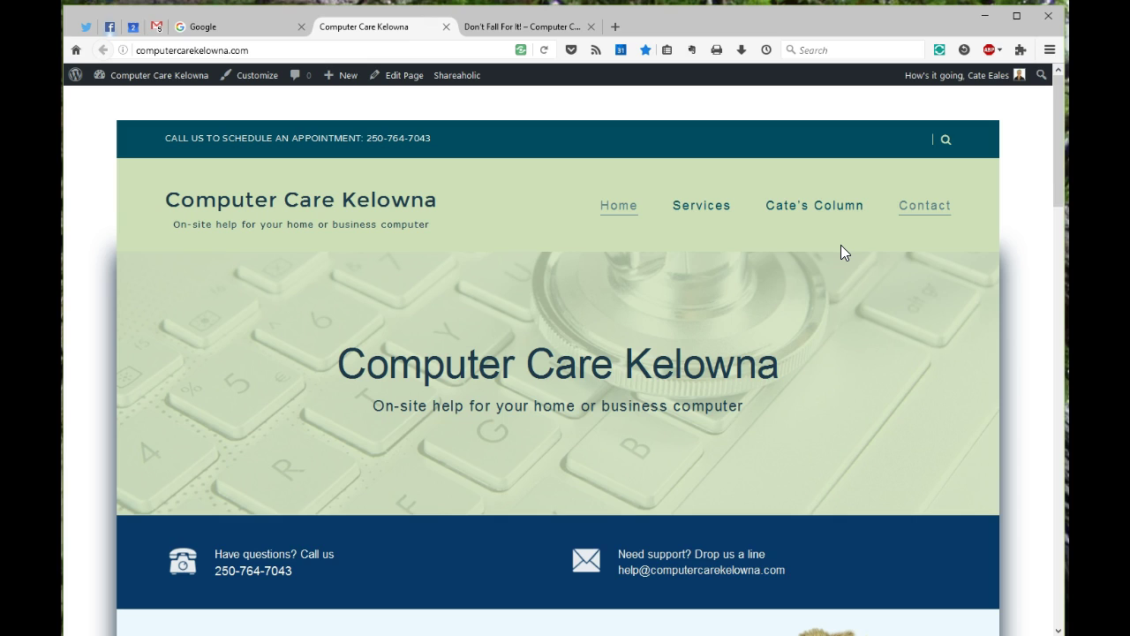
left_click(807, 213)
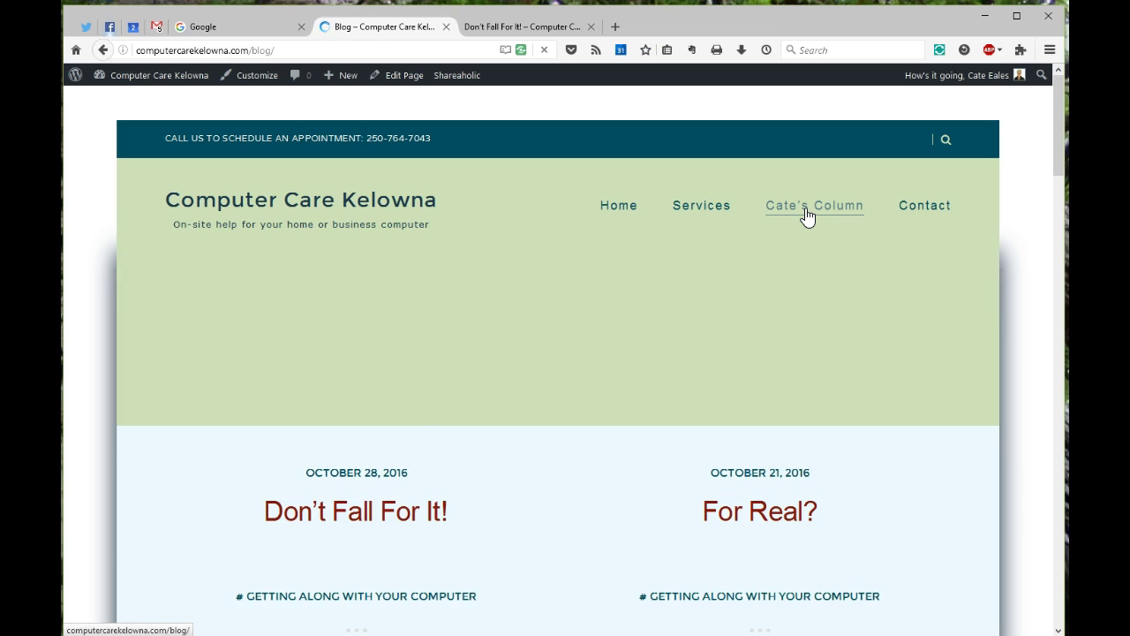
left_click(385, 506)
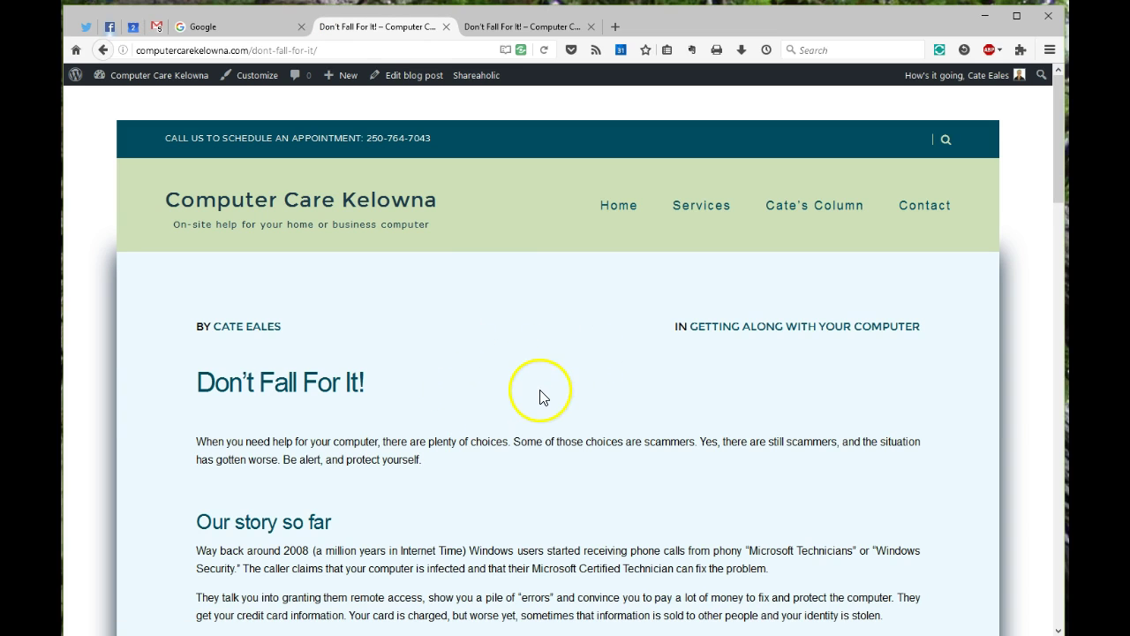
Show 'Don't Fall For It!' in Reader View and scroll through the article.
left_click(508, 51)
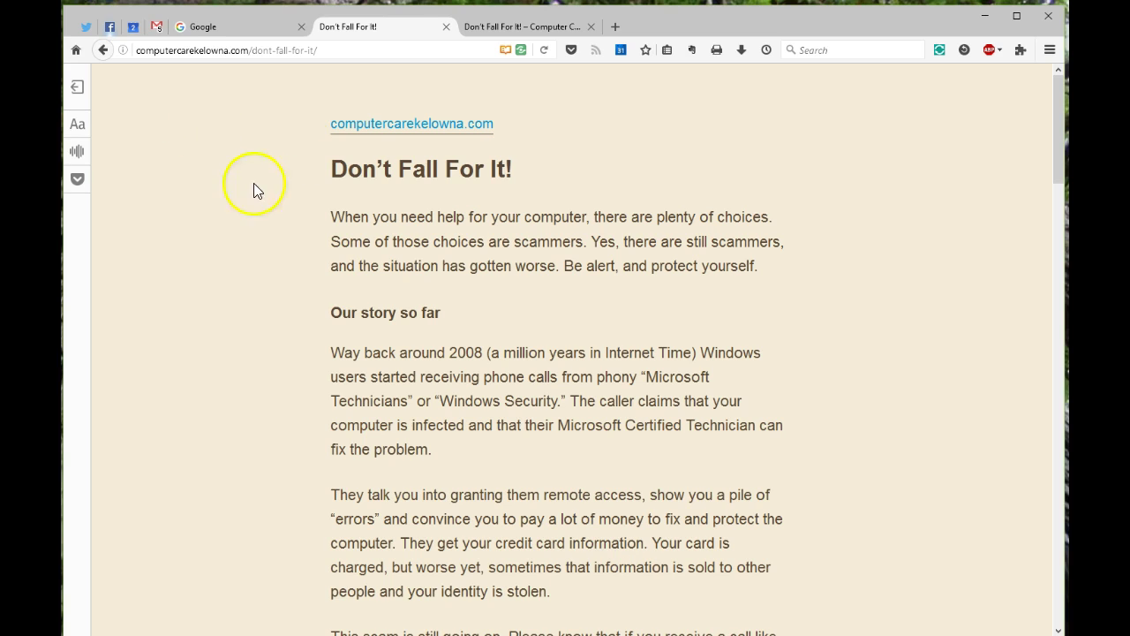
scroll(551, 229, "down", 4)
scroll(554, 234, "down", 10)
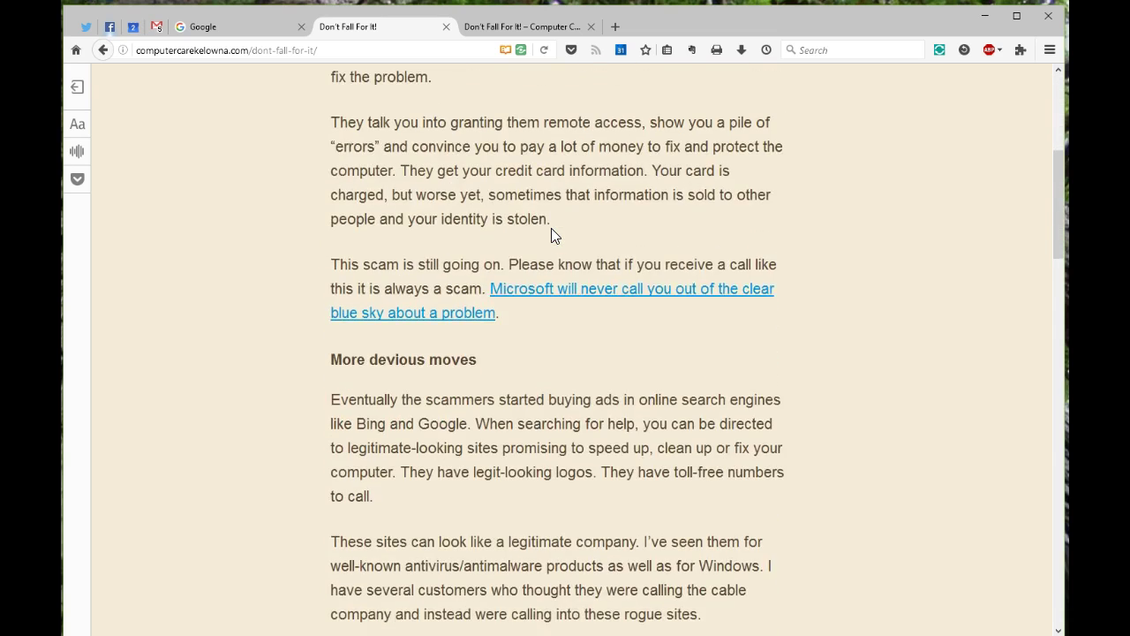
scroll(553, 233, "down", 8)
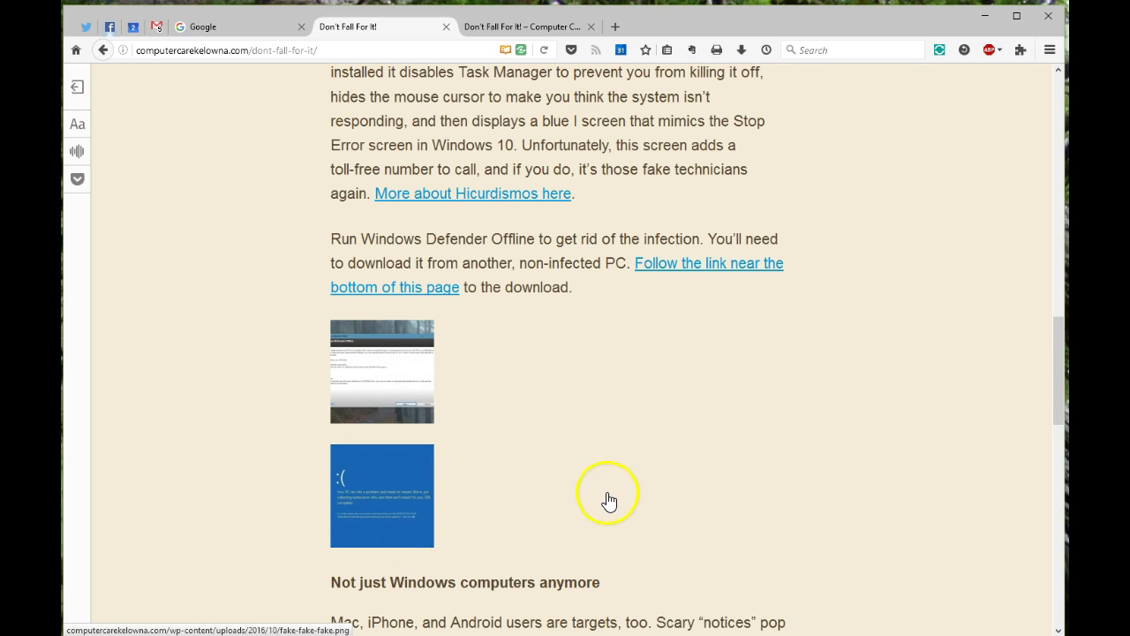
scroll(606, 499, "down", 3)
scroll(648, 286, "down", 6)
scroll(649, 291, "down", 10)
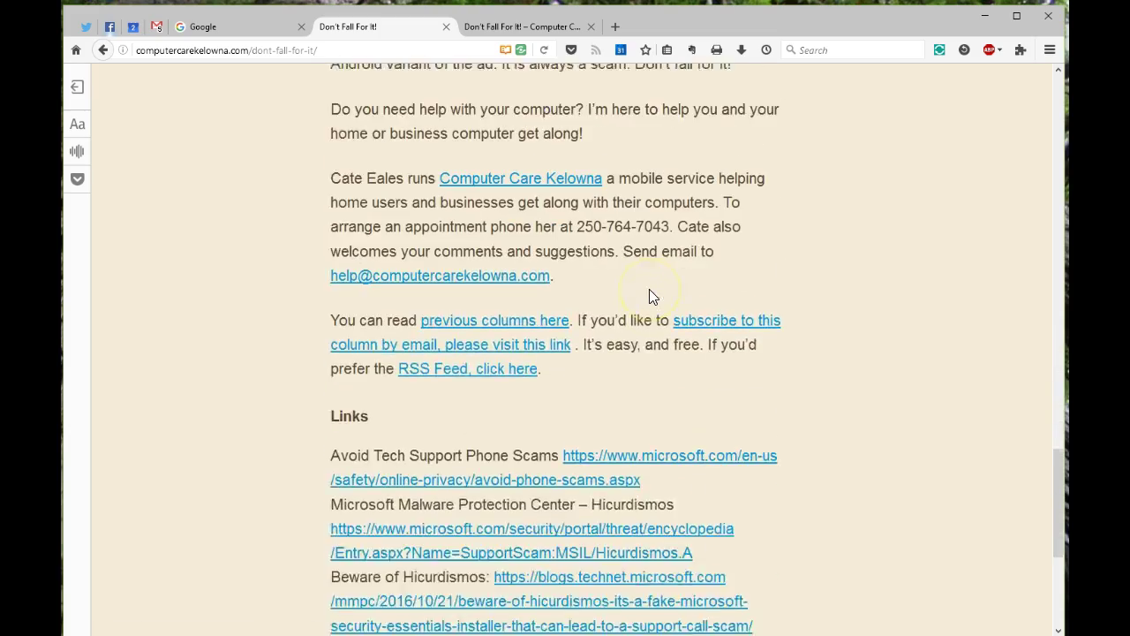
scroll(649, 349, "up", 20)
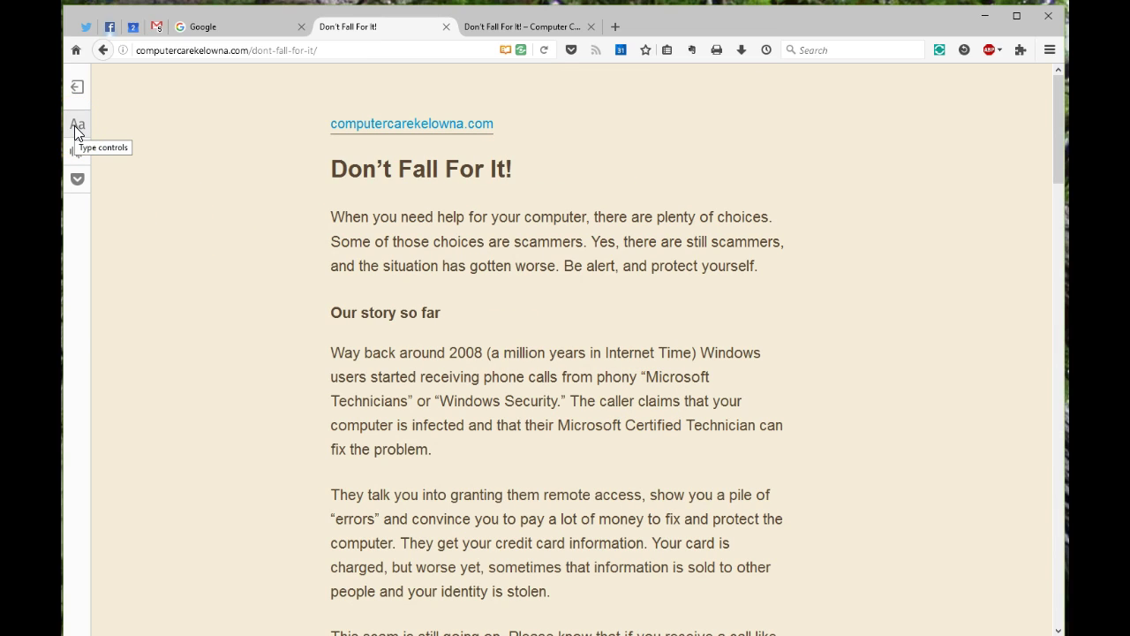
Try the Light, Sepia and Dark themes and Serif font, settling on Light with Sans-serif.
left_click(76, 125)
left_click(135, 310)
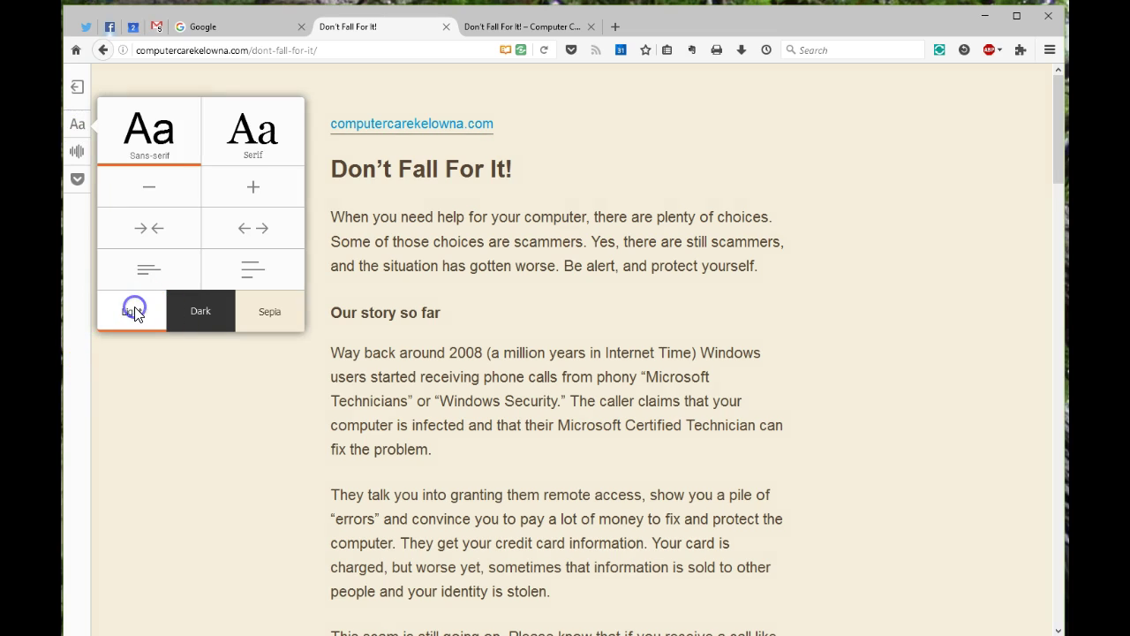
left_click(132, 317)
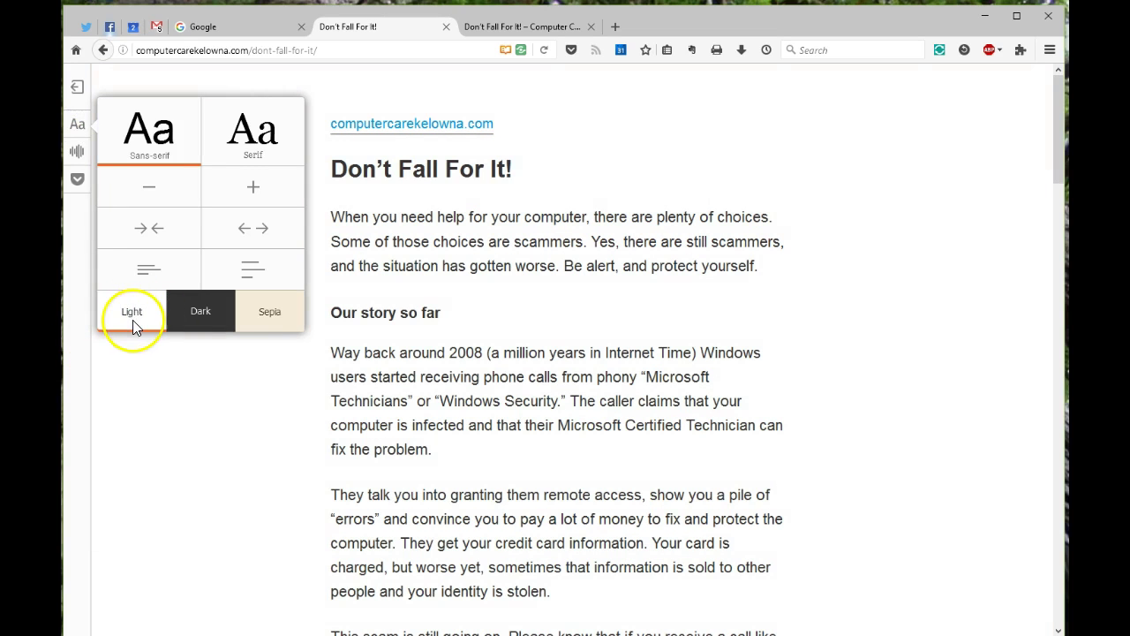
left_click(281, 313)
left_click(198, 318)
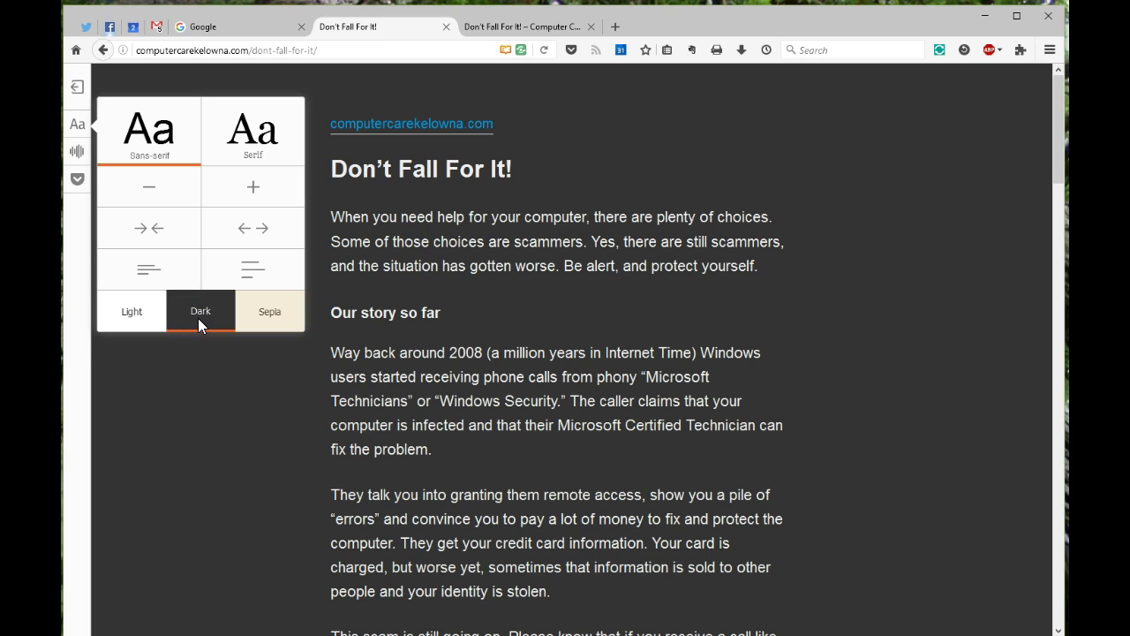
left_click(125, 311)
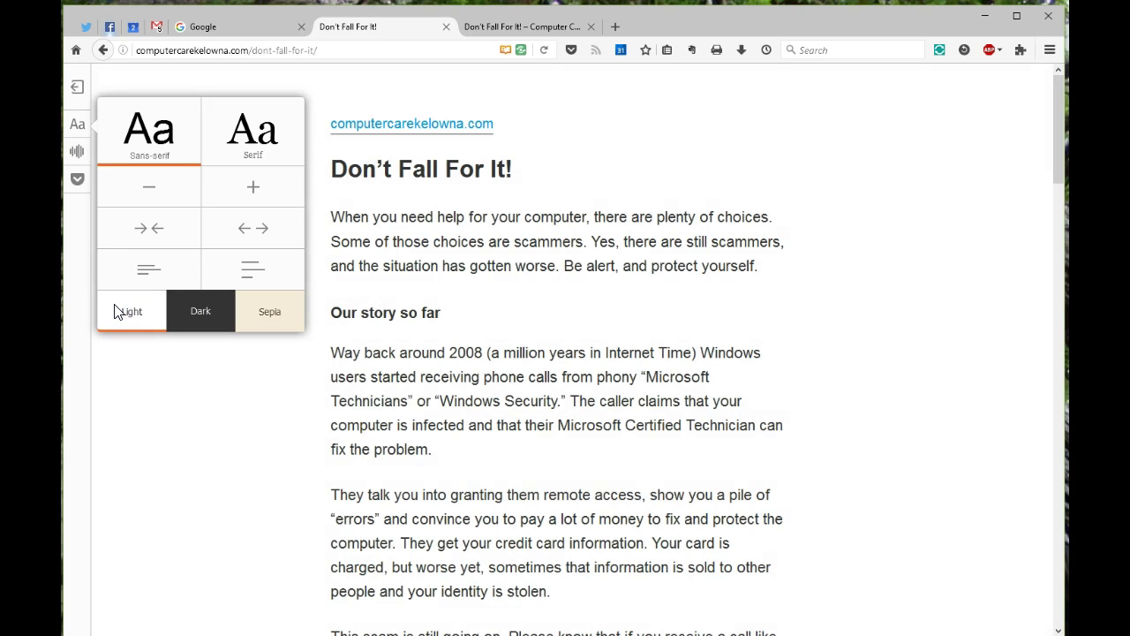
left_click(246, 131)
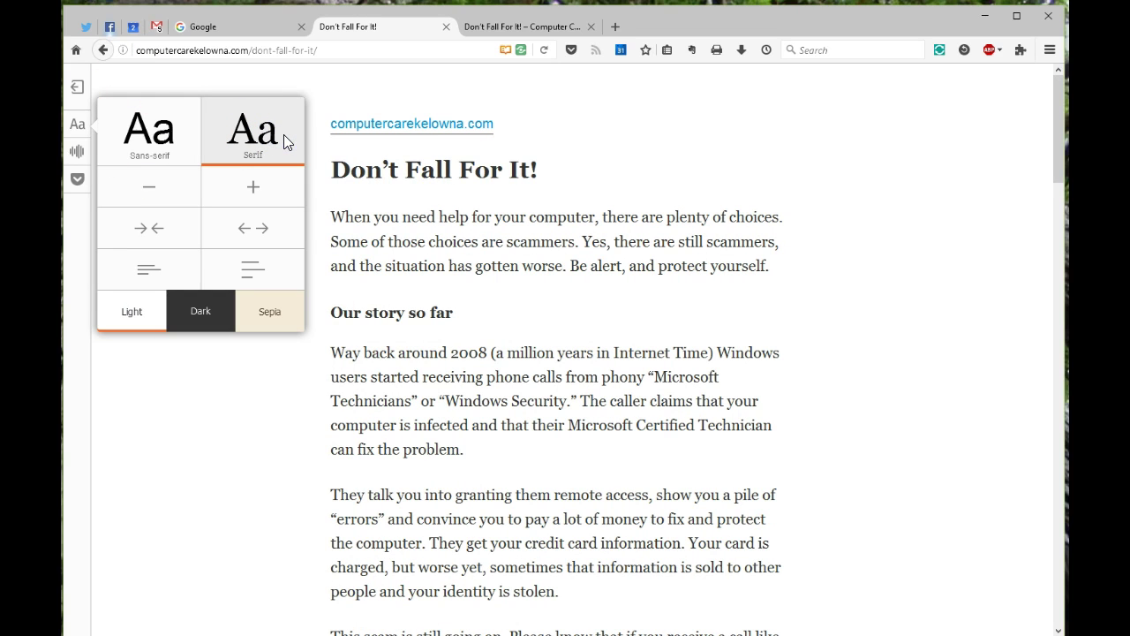
left_click(161, 134)
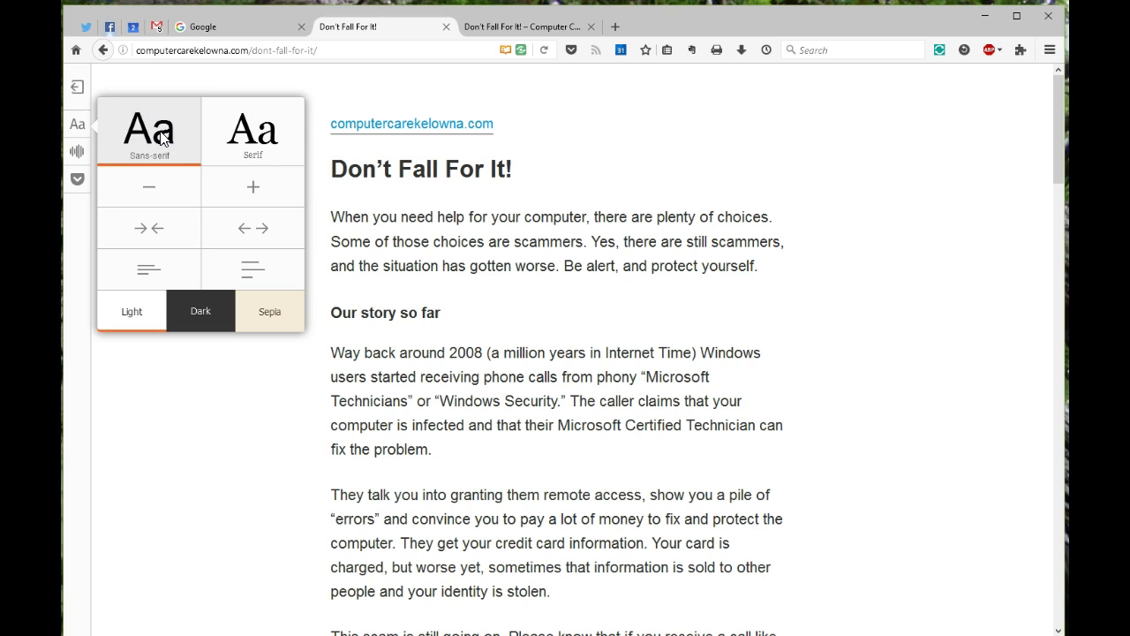
Enlarge the text three steps and narrow the column, then shrink the text and enlarge it again.
left_click(250, 188)
left_click(254, 188)
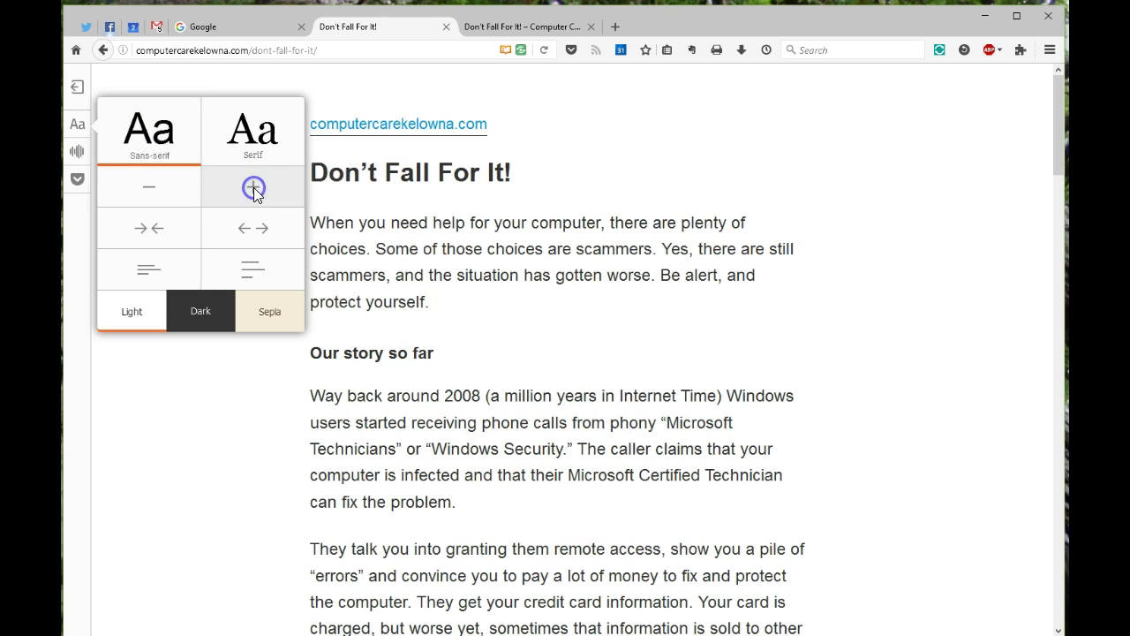
left_click(254, 191)
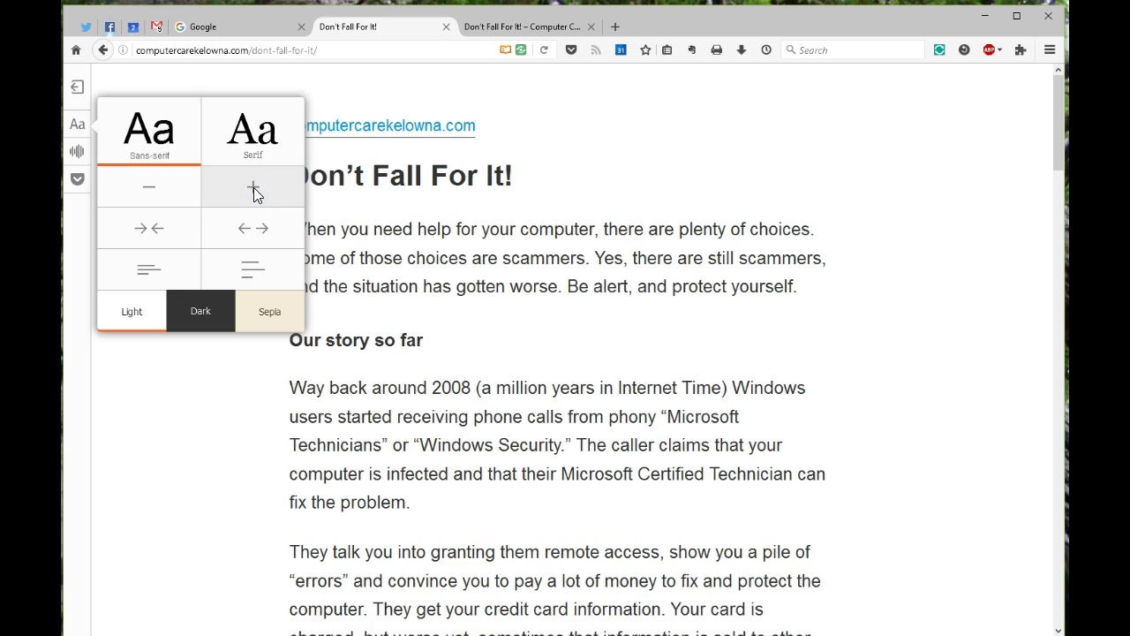
left_click(264, 227)
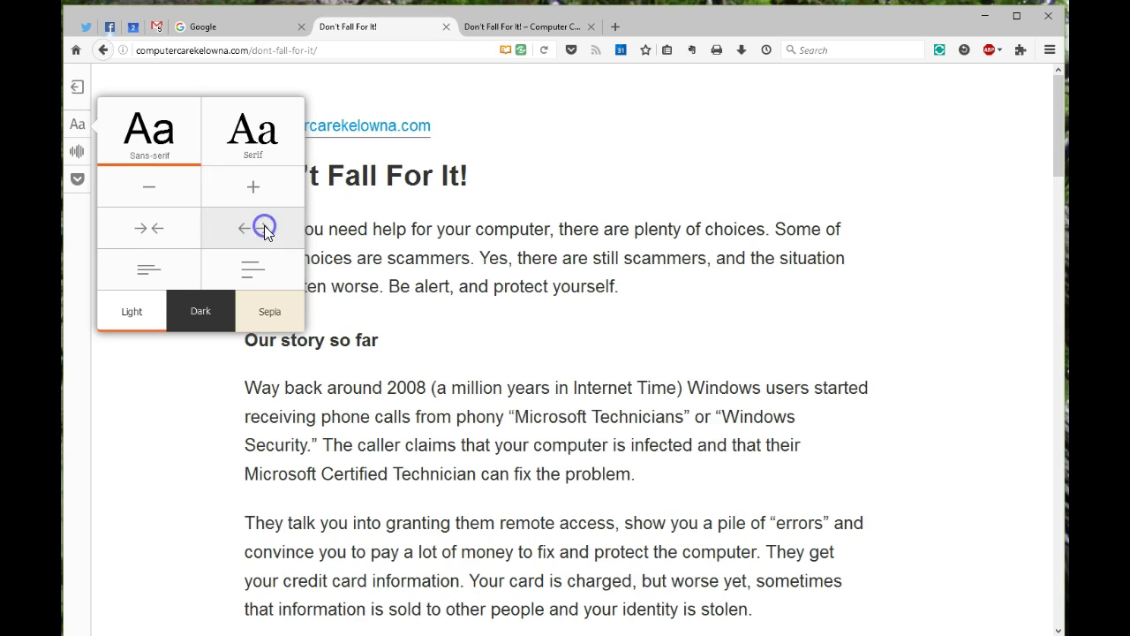
left_click(264, 229)
left_click(143, 232)
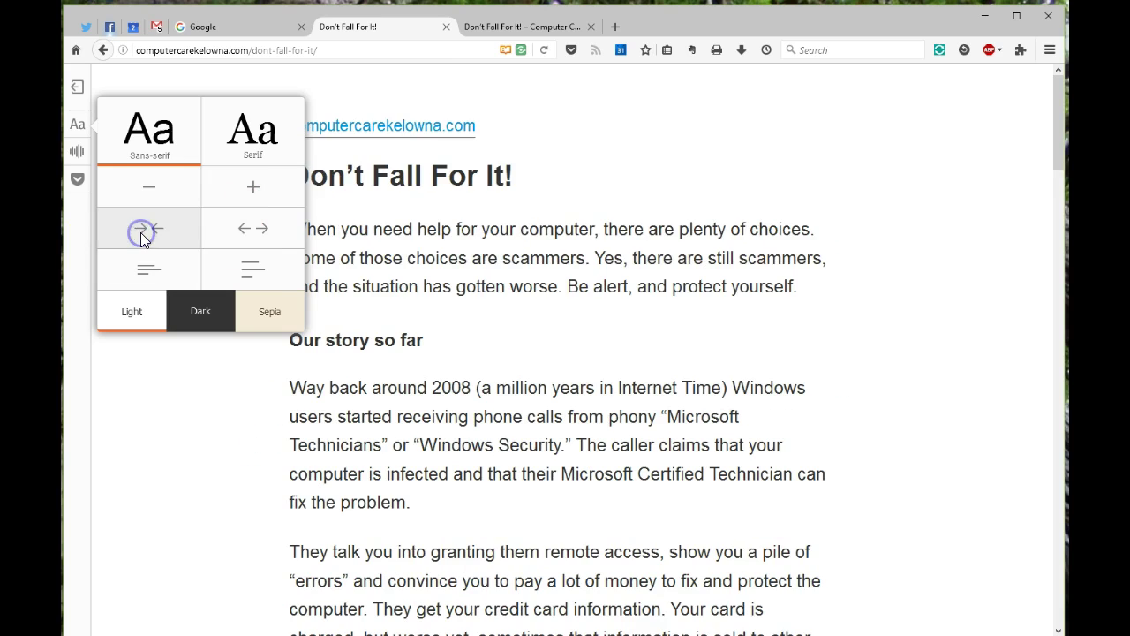
left_click(144, 196)
left_click(146, 197)
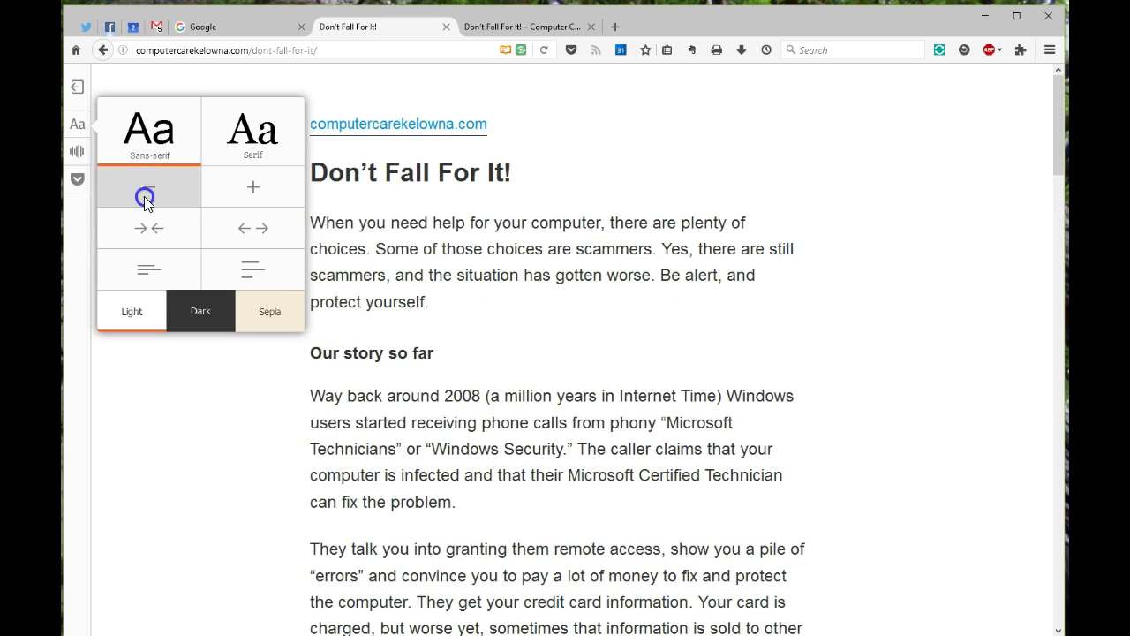
left_click(146, 200)
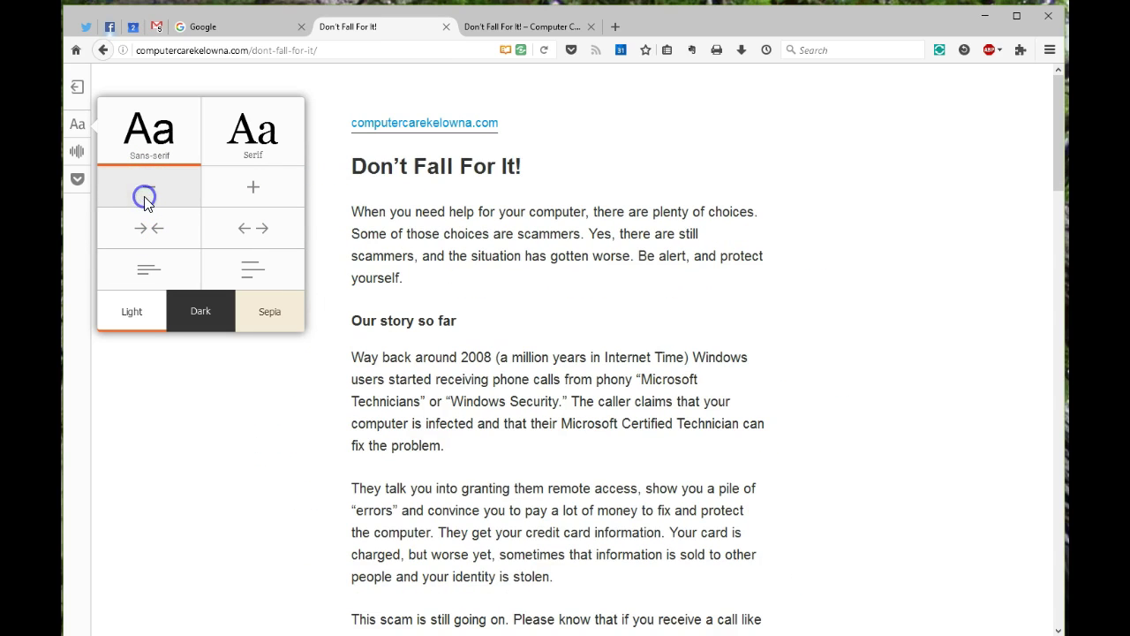
left_click(256, 200)
left_click(257, 201)
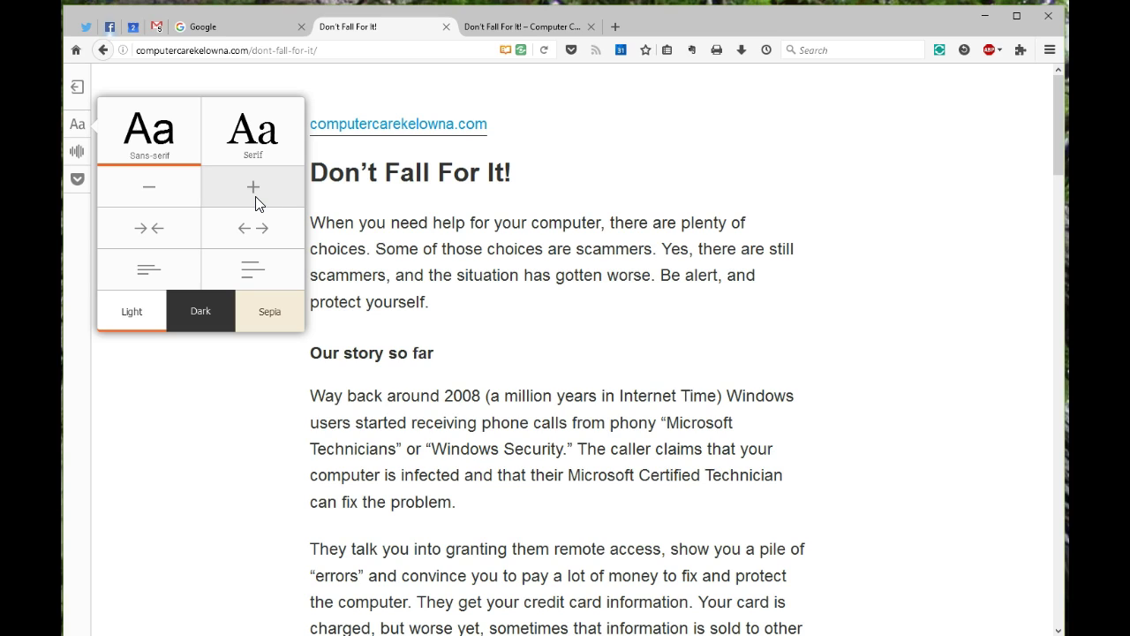
left_click(510, 28)
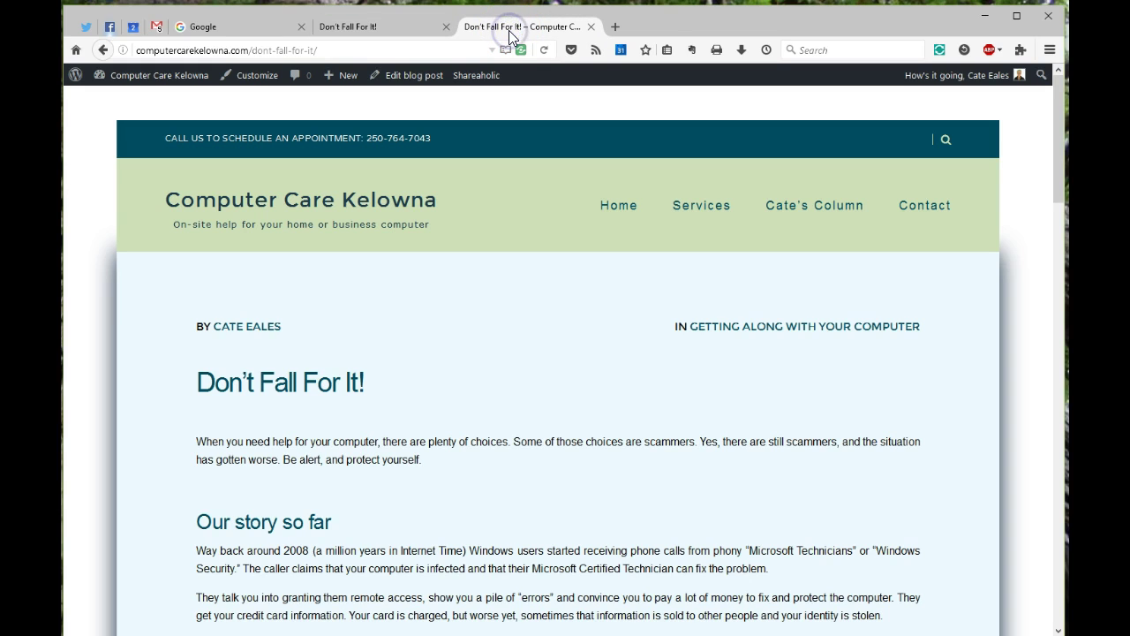
scroll(607, 349, "down", 20)
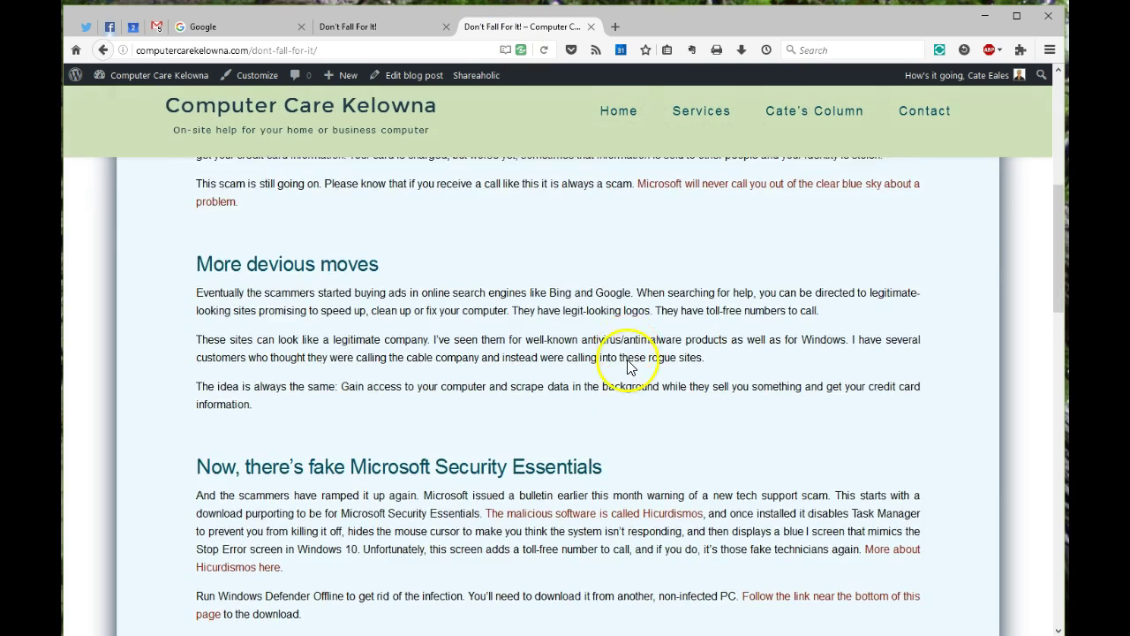
scroll(641, 375, "up", 20)
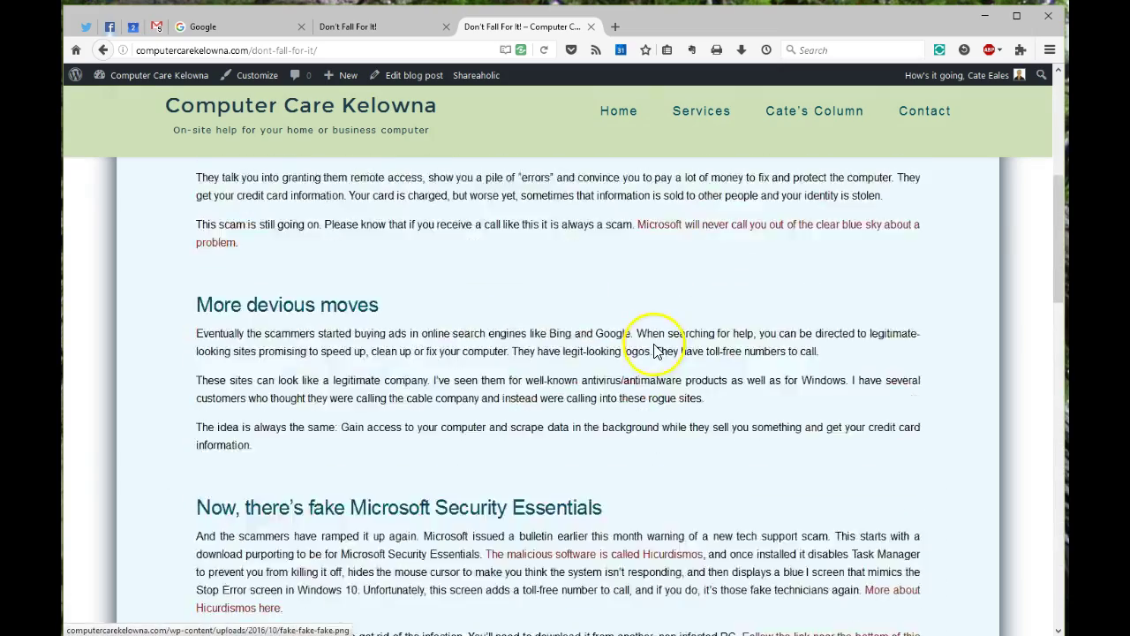
left_click(353, 27)
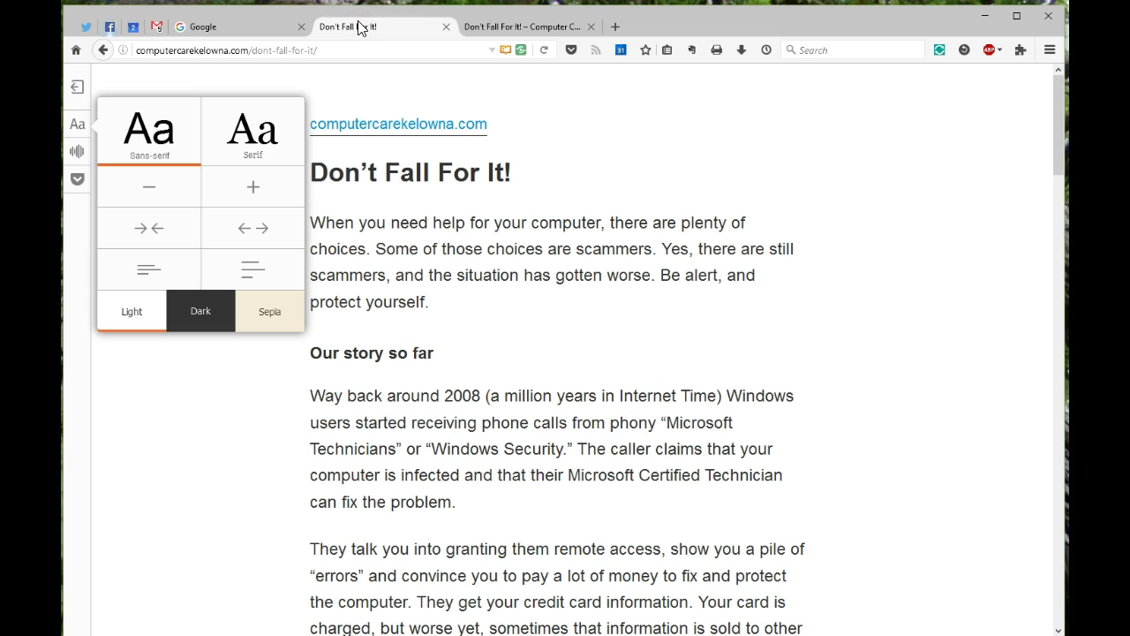
left_click(535, 27)
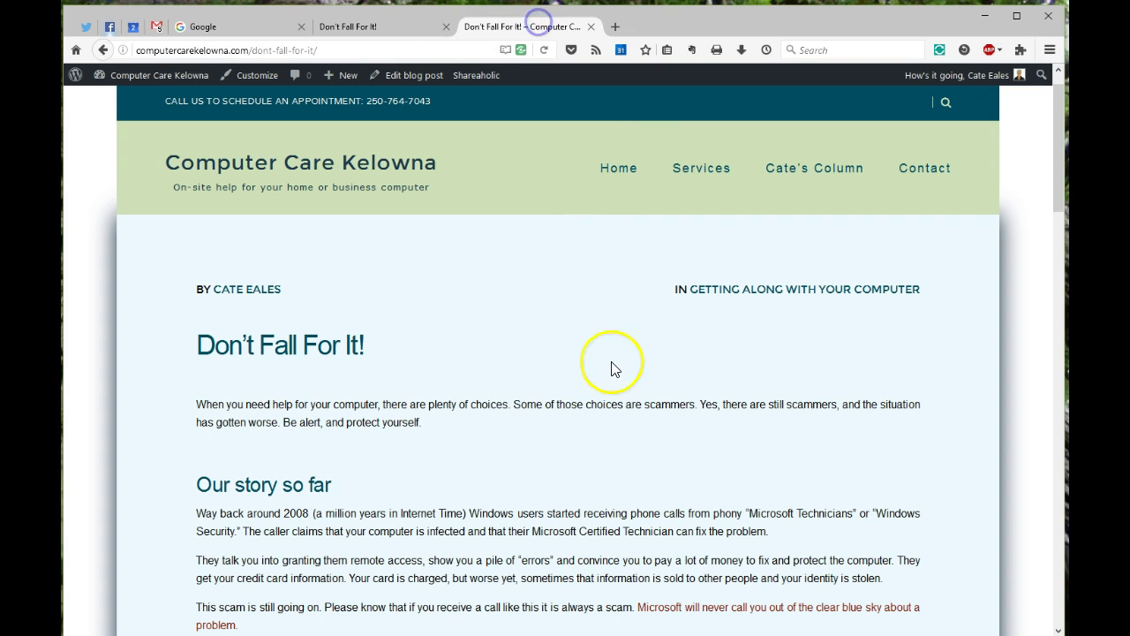
left_click(362, 28)
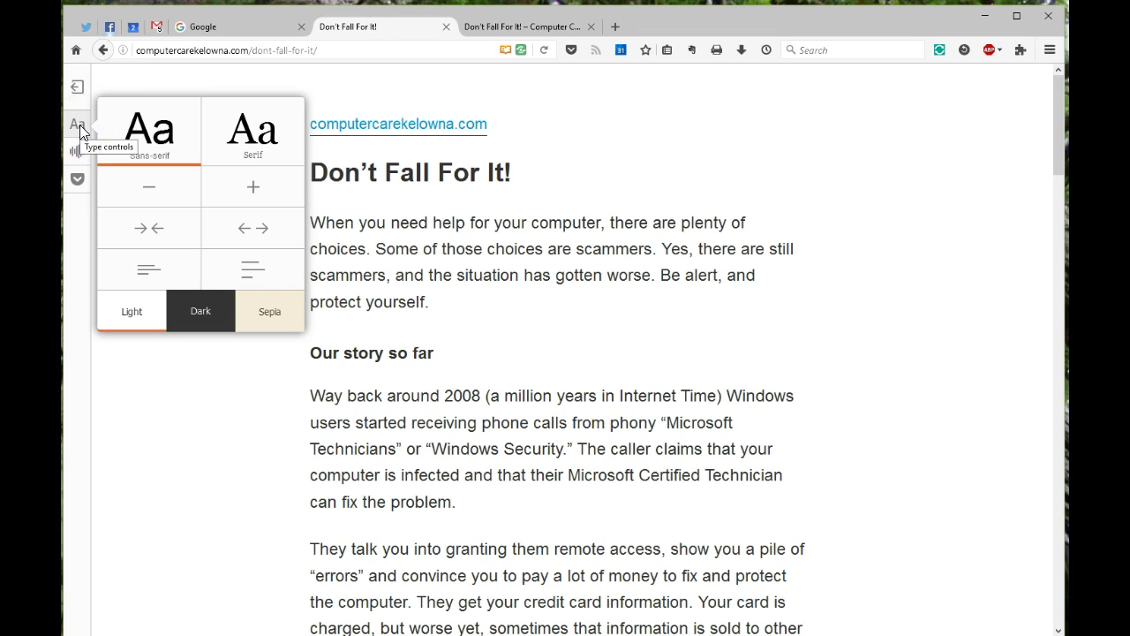
Close the Type controls and start Narrate reading the article aloud with the default voice.
left_click(80, 125)
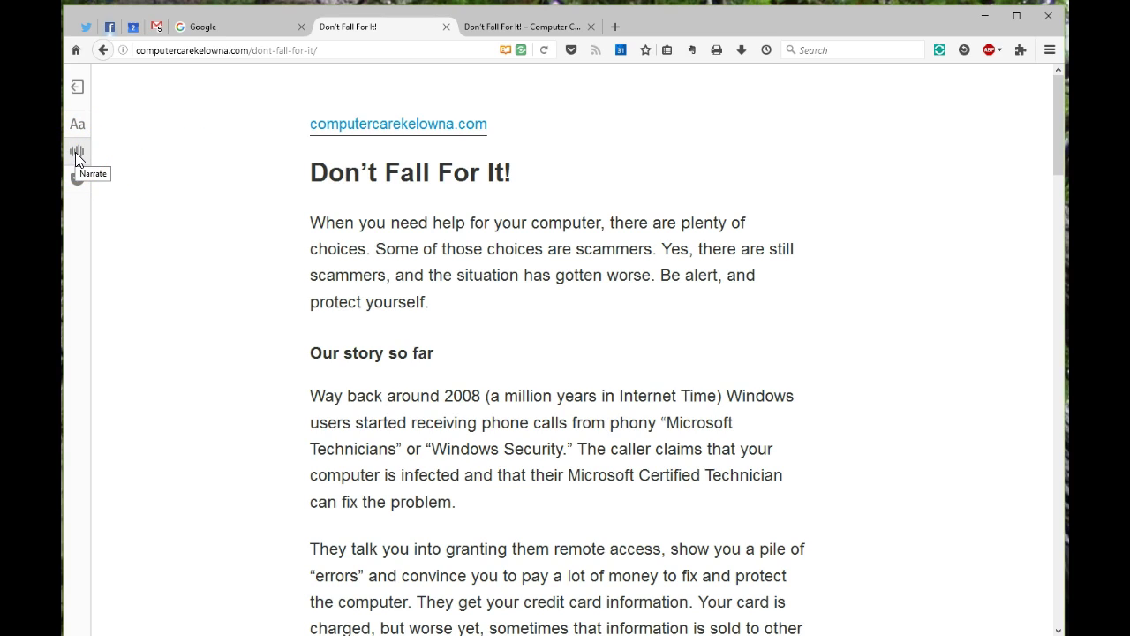
left_click(76, 152)
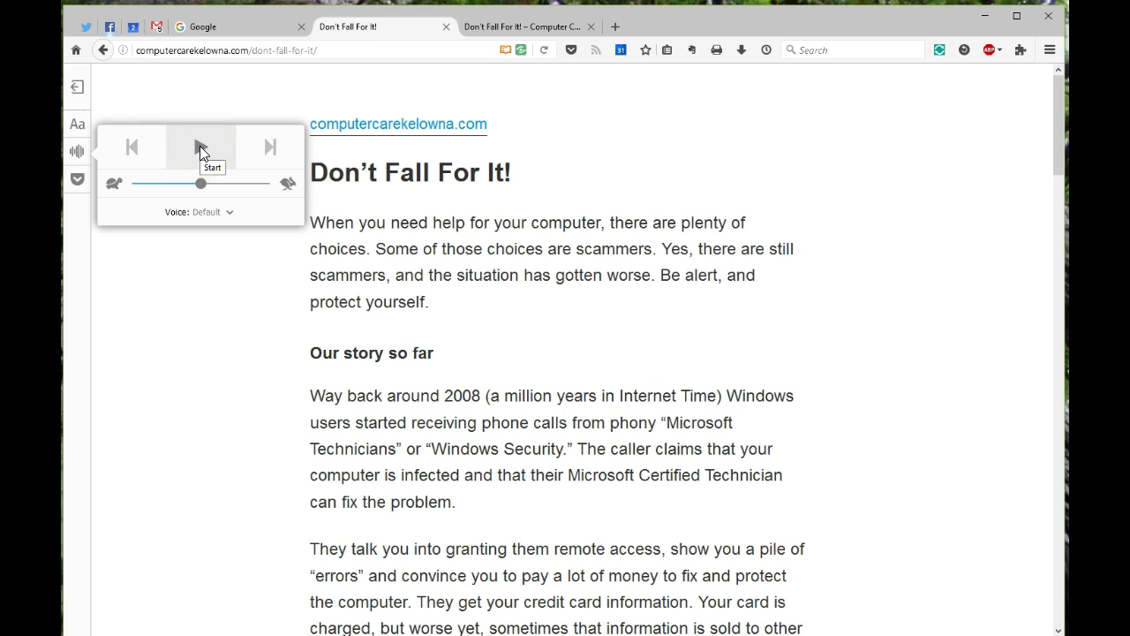
left_click(320, 176)
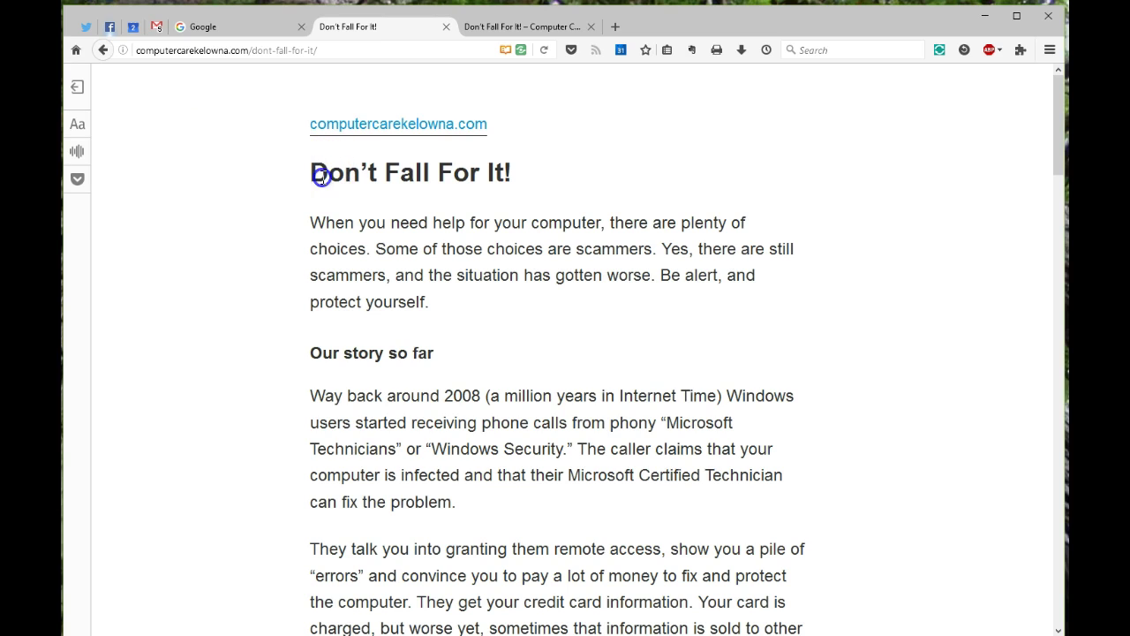
left_click(76, 154)
left_click(203, 150)
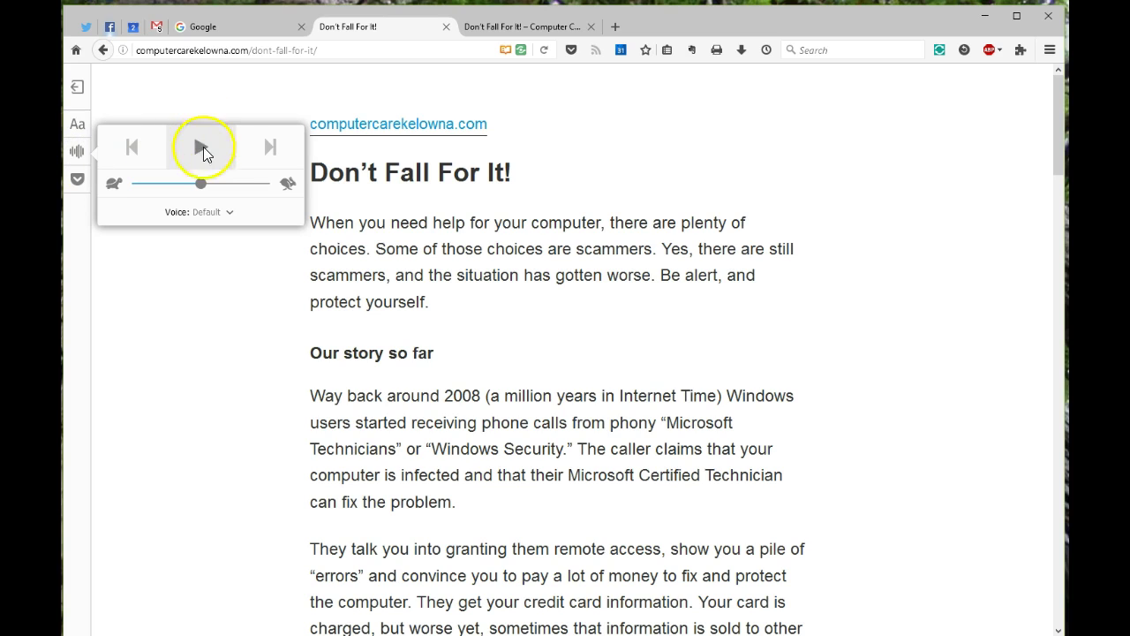
left_click(198, 152)
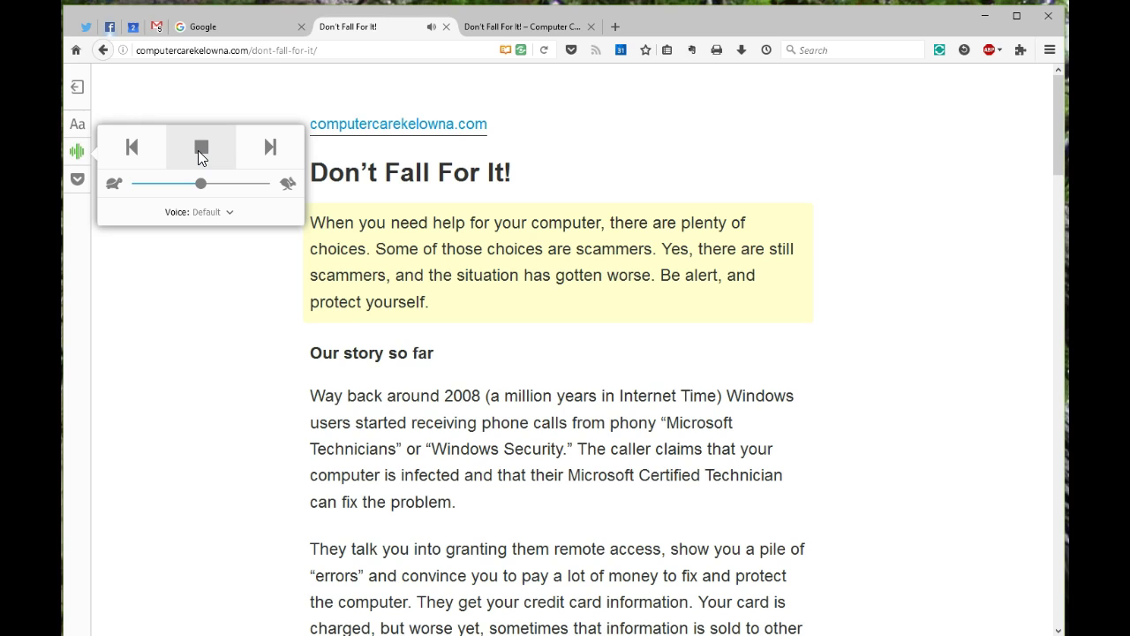
Stop narration and keep the Default voice after considering Microsoft David Desktop.
left_click(199, 154)
left_click(217, 213)
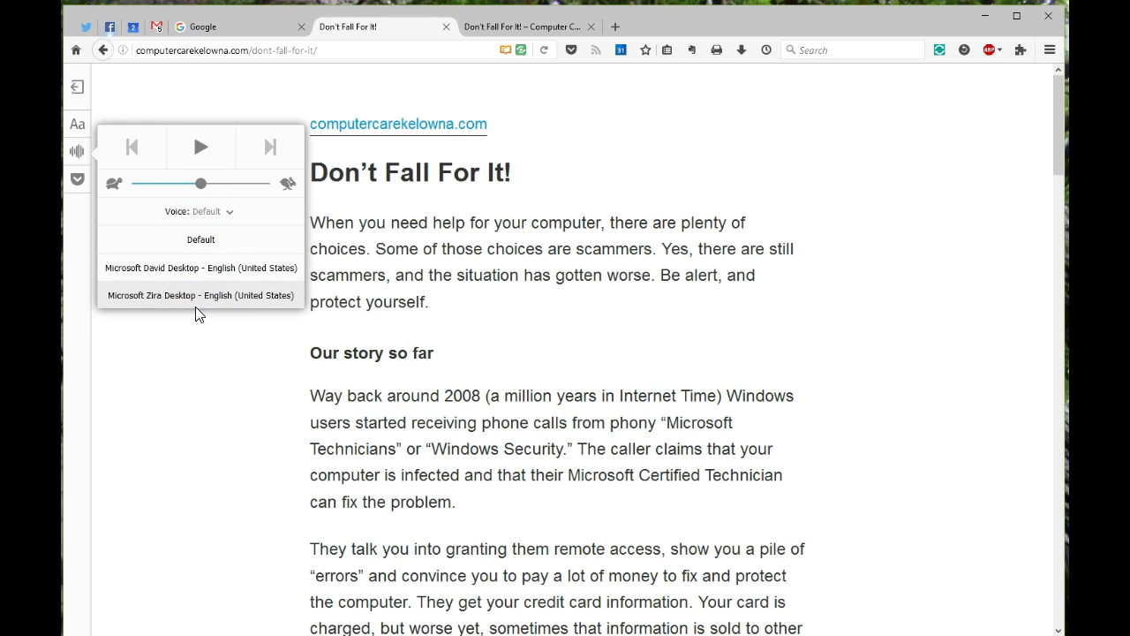
left_click(215, 274)
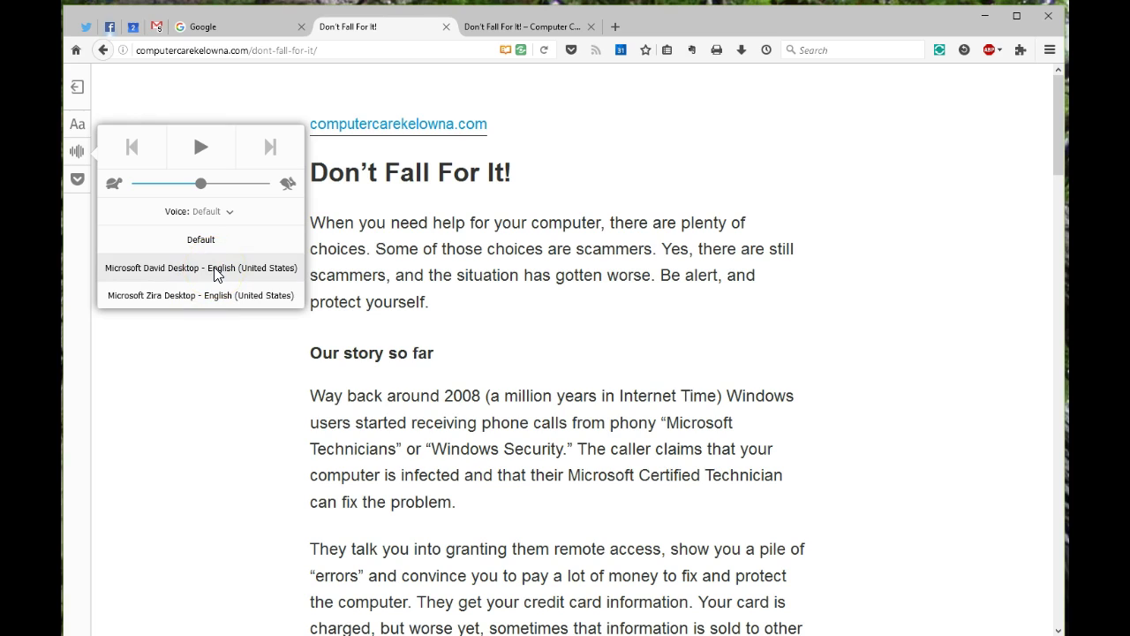
left_click(212, 239)
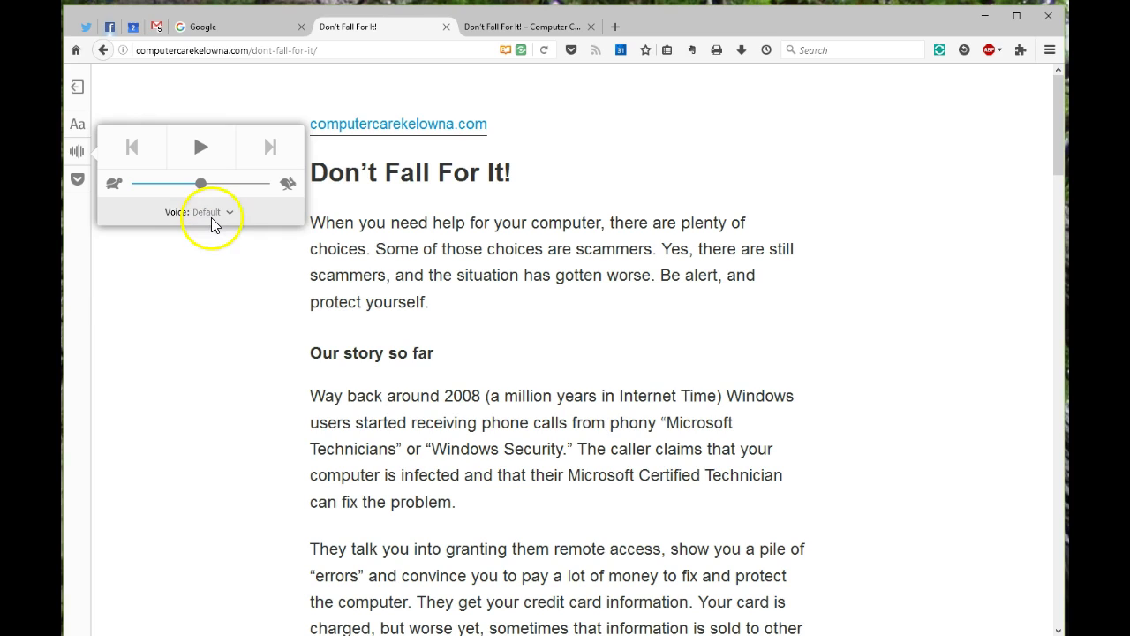
Play narration at a changed speed, then return the speed slider to the middle and stop.
left_click_drag(203, 184, 144, 183)
left_click(199, 151)
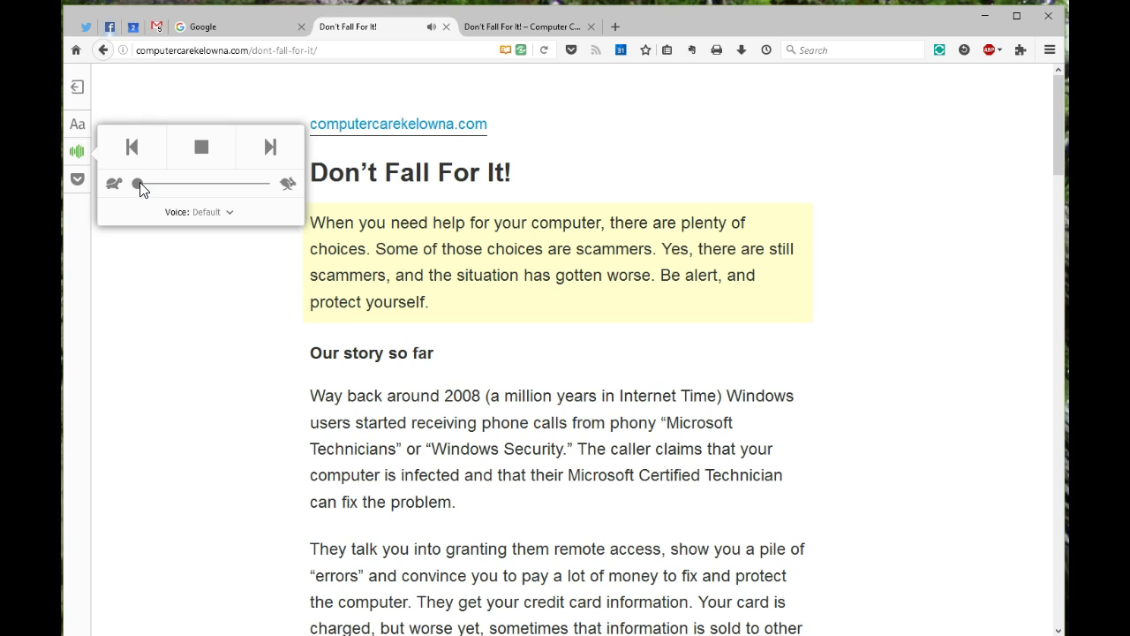
left_click_drag(141, 185, 201, 185)
left_click(204, 156)
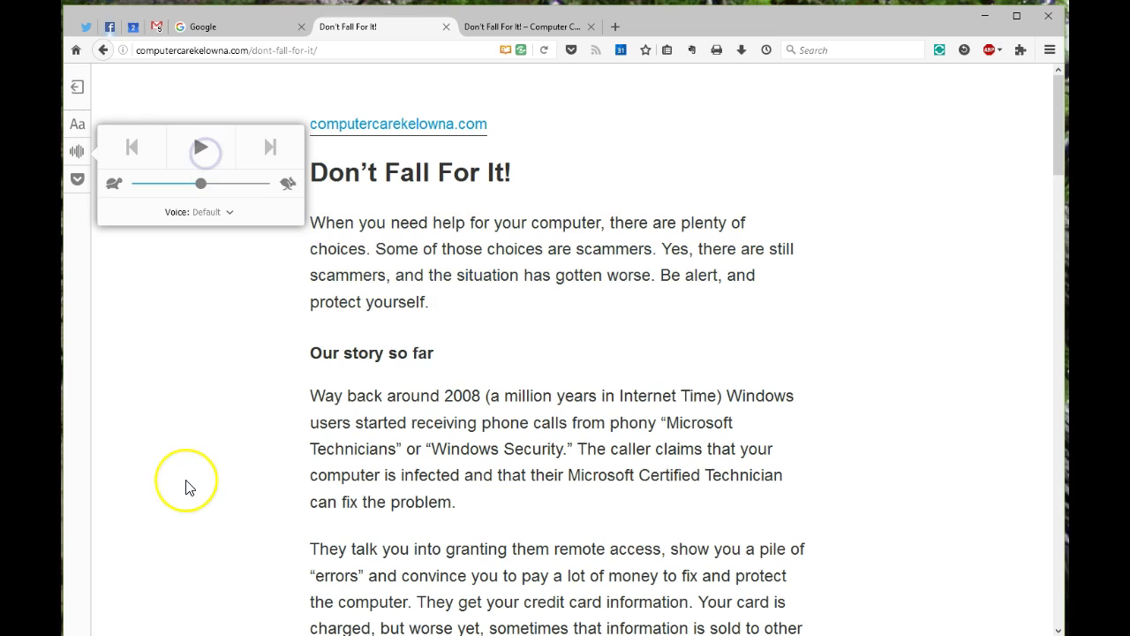